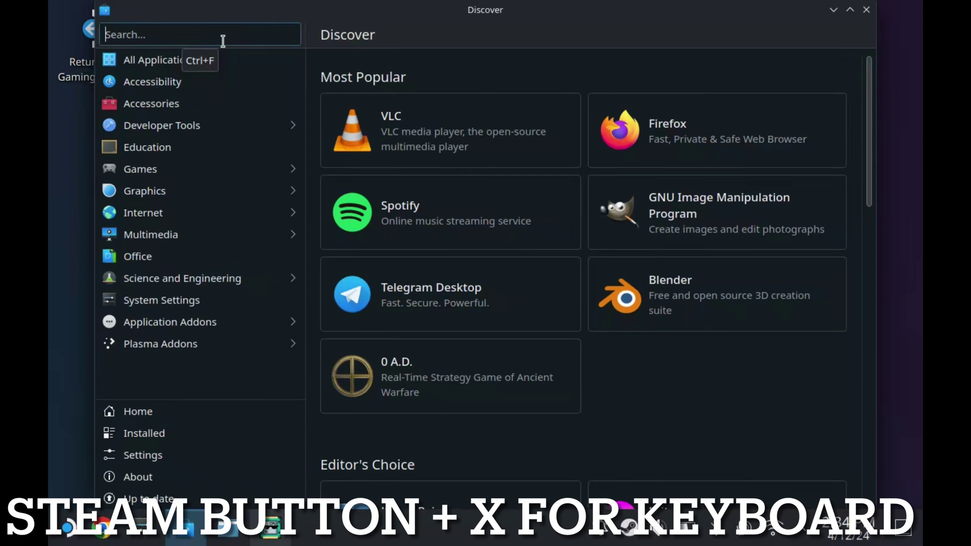
Search Discover for "heroic" and install Heroic Games Launcher
{"action": "key", "text": "super+x"}
{"action": "type", "text": "he"}
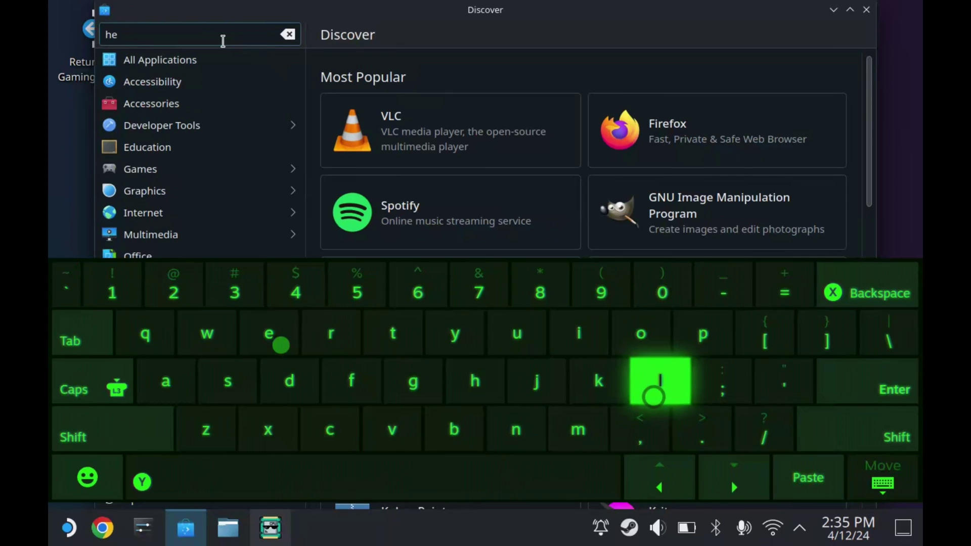
{"action": "type", "text": "roic"}
{"action": "key", "text": "Return"}
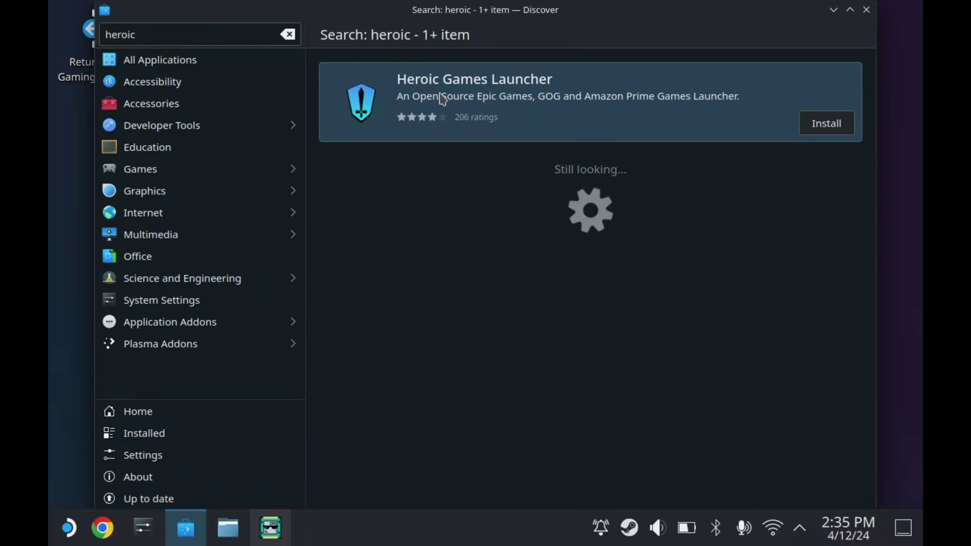
{"action": "left_click", "coordinate": [819, 125]}
Search for "proton" and install ProtonUp-Qt from its details page
{"action": "left_click", "coordinate": [172, 30]}
{"action": "left_click_drag", "start_coordinate": [172, 30], "coordinate": [89, 29]}
{"action": "type", "text": "prot"}
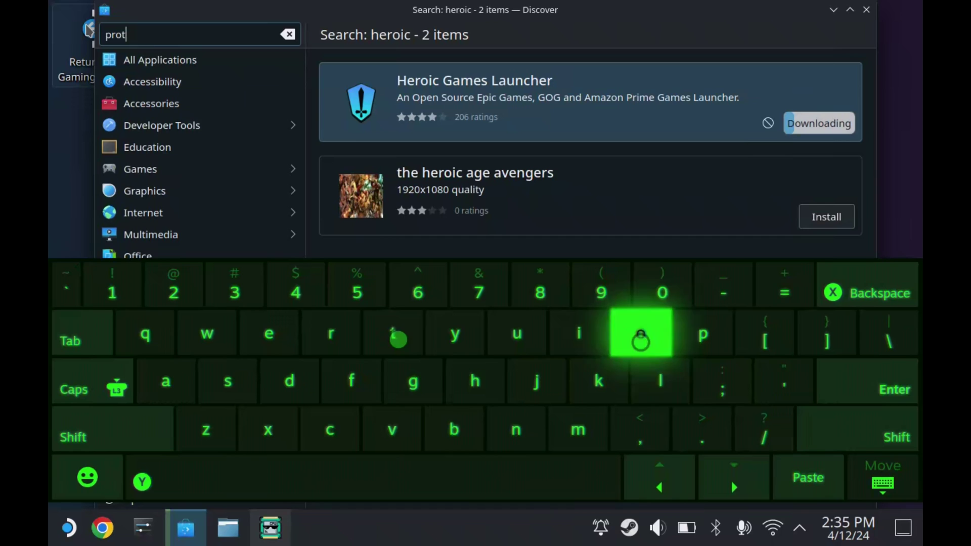
{"action": "type", "text": "on"}
{"action": "key", "text": "Escape"}
{"action": "left_click", "coordinate": [427, 215]}
{"action": "left_click", "coordinate": [845, 42]}
Return to all applications matching "proton", install Protontricks, and close Discover
{"action": "left_click", "coordinate": [228, 31]}
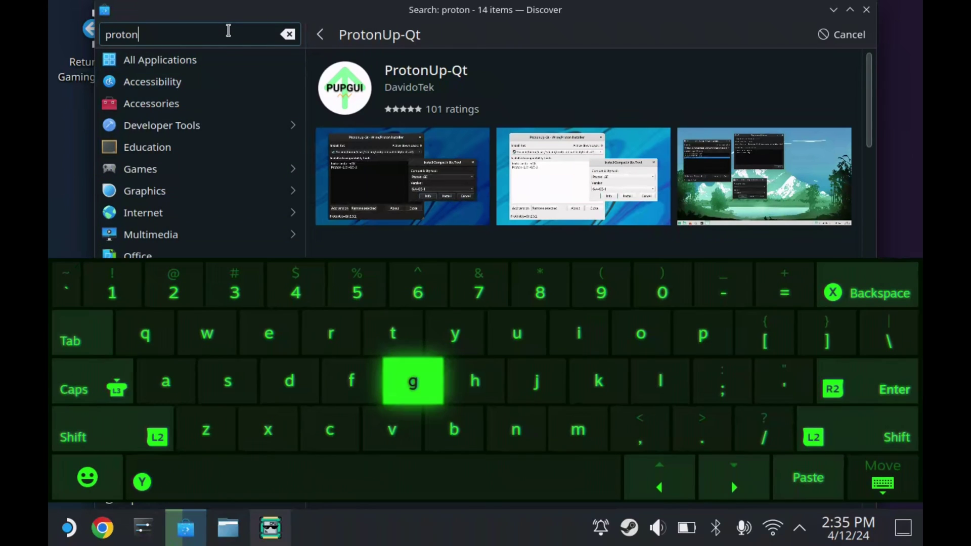
{"action": "left_click", "coordinate": [193, 60]}
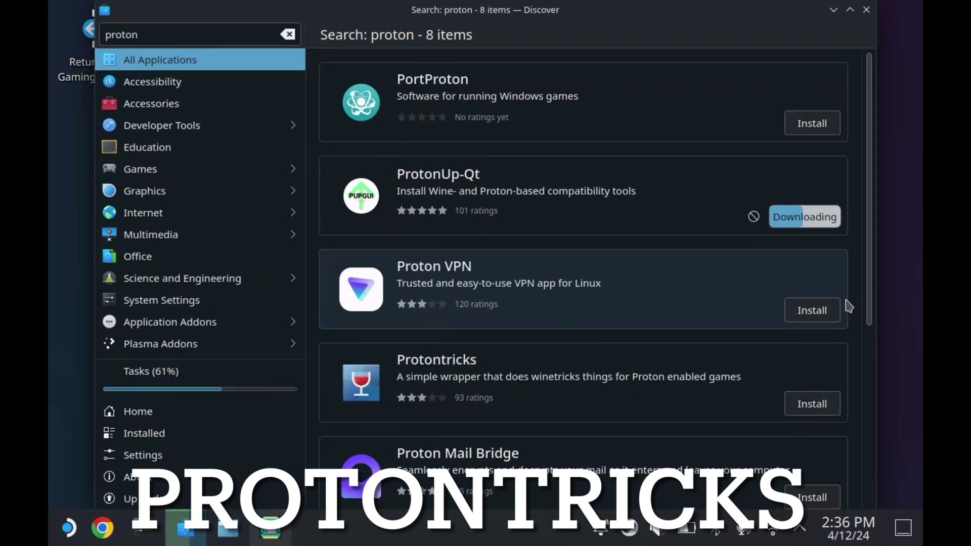
{"action": "left_click", "coordinate": [814, 402]}
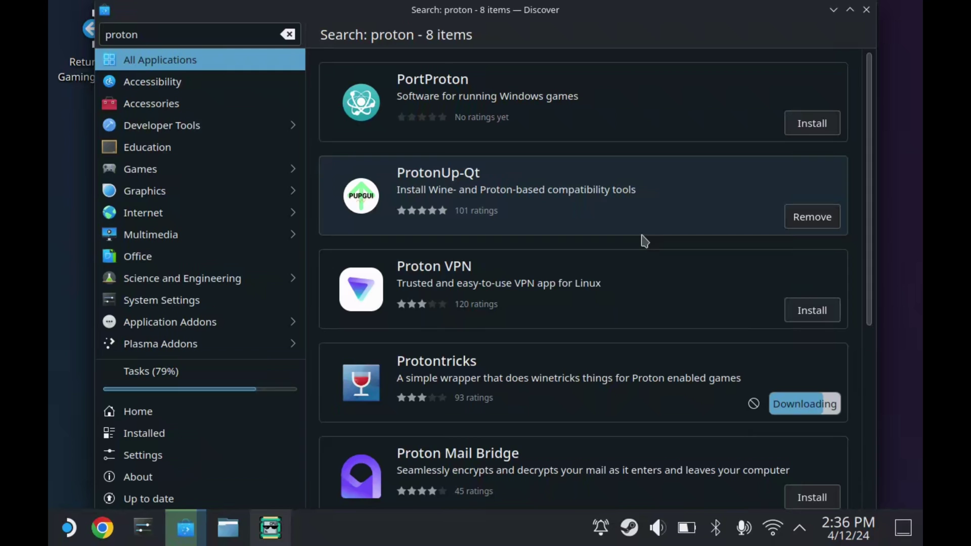
{"action": "left_click_drag", "start_coordinate": [870, 249], "coordinate": [891, 203]}
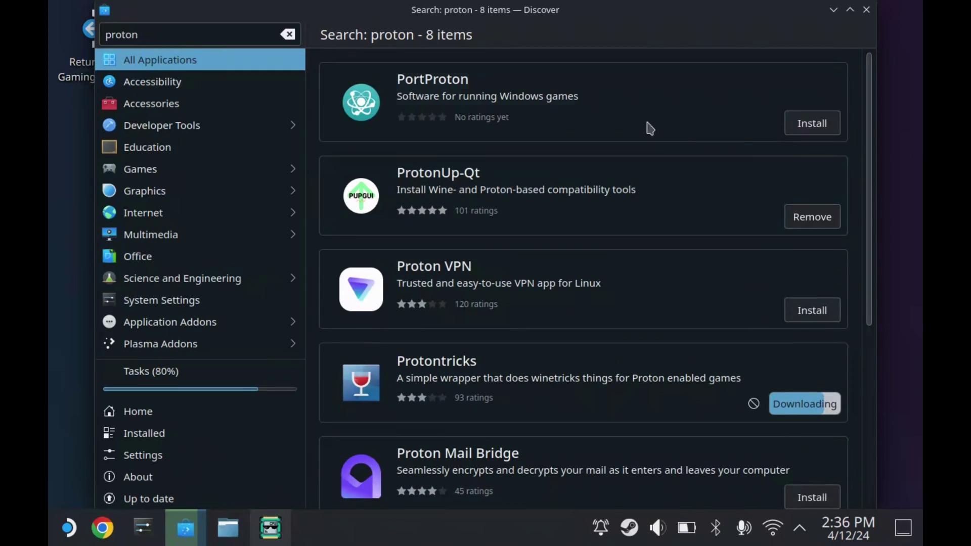
{"action": "left_click", "coordinate": [866, 10]}
Switch to Google Chrome, continue without signing in, and go to decky.xyz
{"action": "left_click", "coordinate": [113, 533]}
{"action": "left_click", "coordinate": [611, 303]}
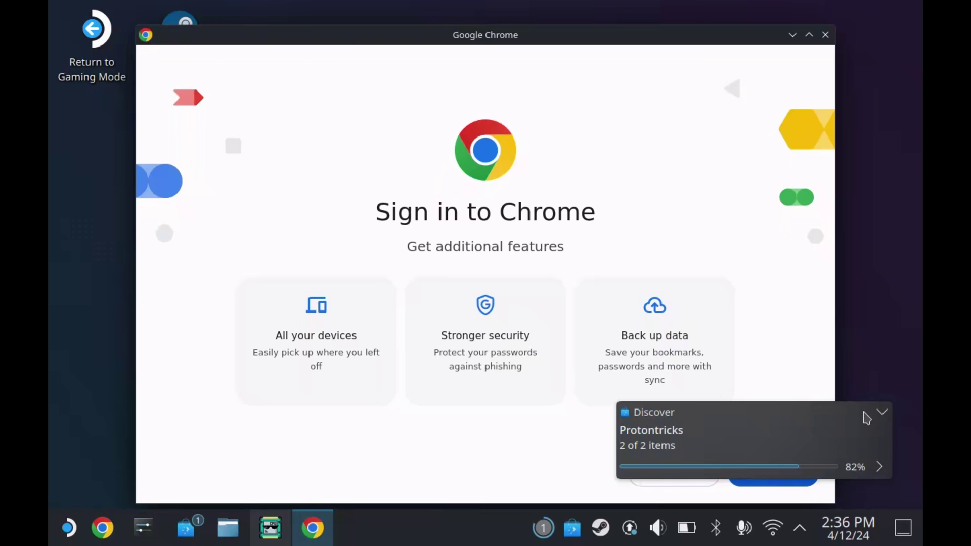
{"action": "left_click", "coordinate": [880, 412]}
{"action": "left_click", "coordinate": [700, 475]}
{"action": "left_click", "coordinate": [288, 286]}
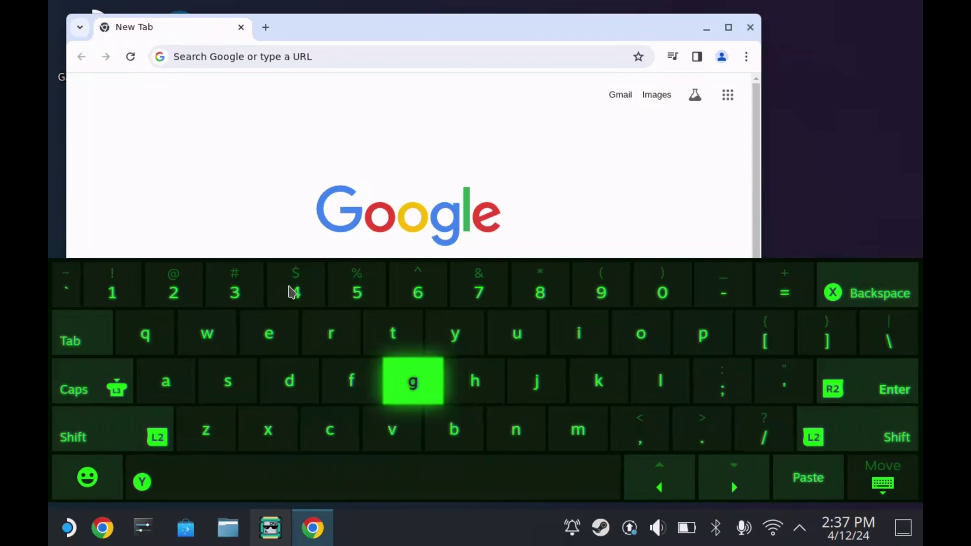
{"action": "key", "text": "Return"}
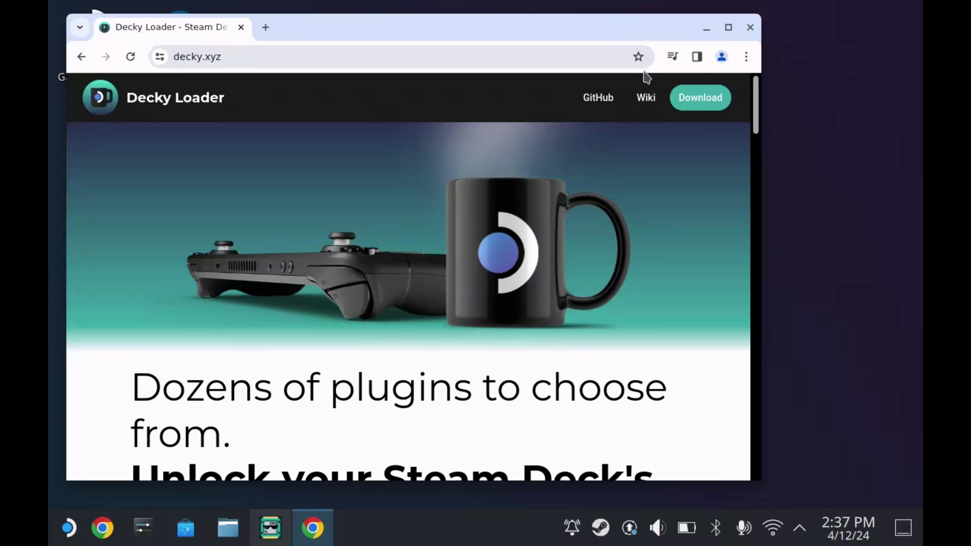
Download decky_installer.desktop, show it in its Downloads folder, and close the browser
{"action": "left_click", "coordinate": [700, 108]}
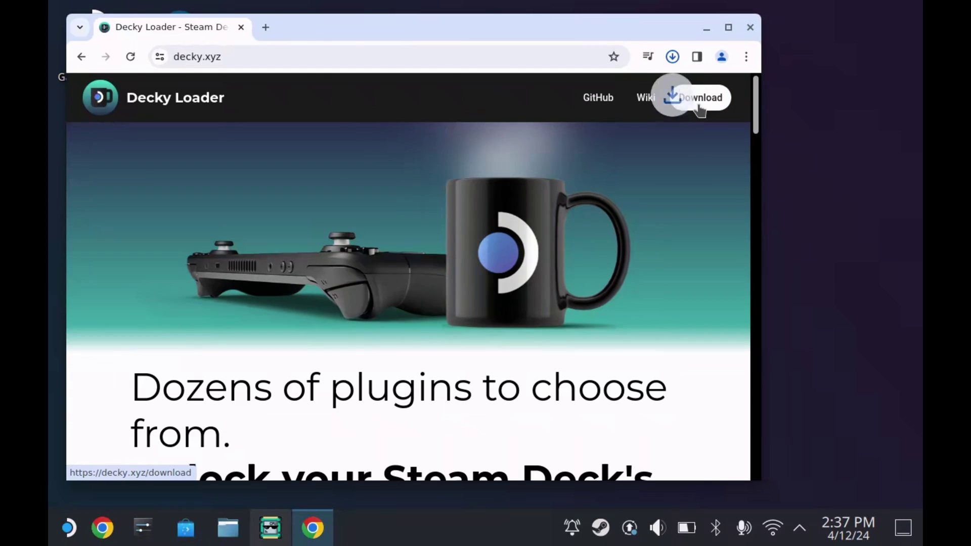
{"action": "left_click", "coordinate": [680, 48]}
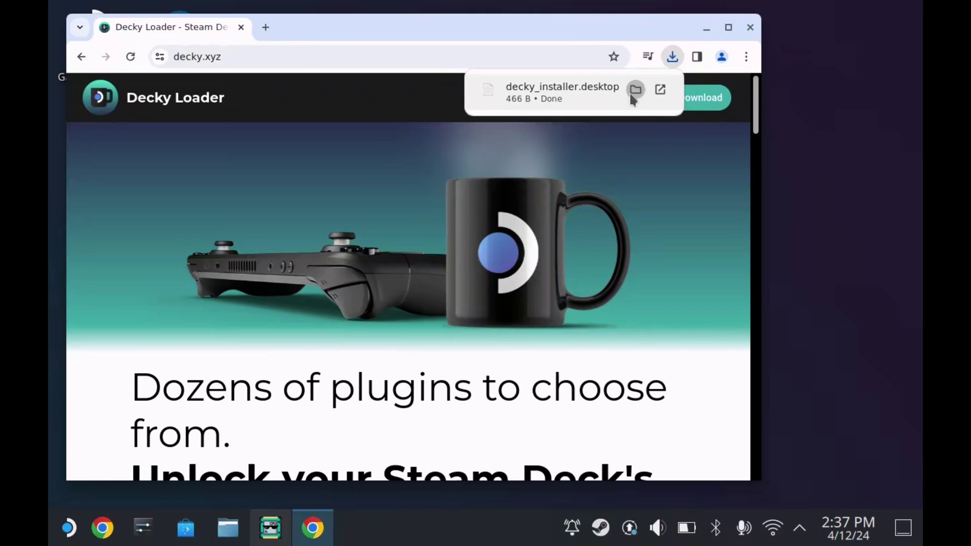
{"action": "left_click", "coordinate": [630, 91]}
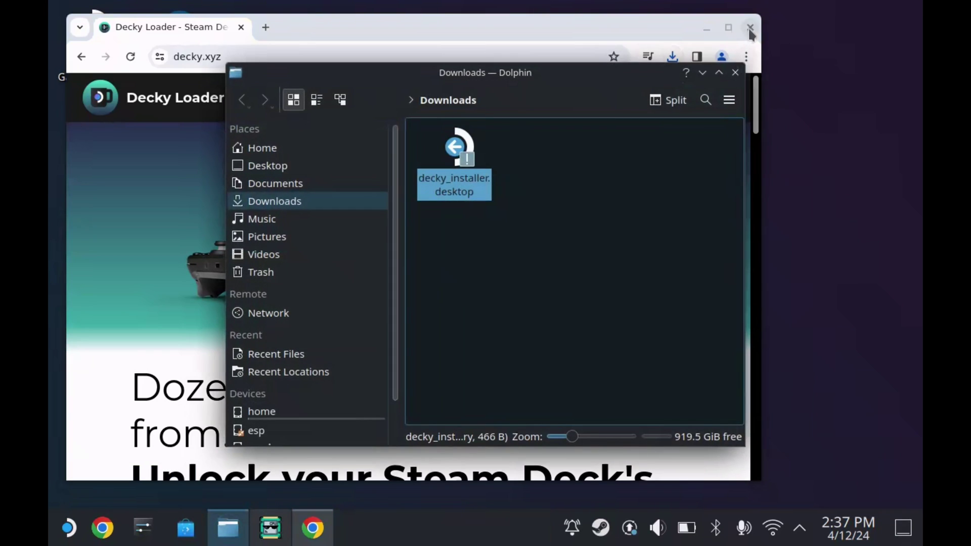
{"action": "left_click", "coordinate": [750, 27]}
Move the downloaded Decky installer file onto the desktop and close the file manager
{"action": "left_click_drag", "start_coordinate": [470, 174], "coordinate": [163, 184]}
{"action": "left_click", "coordinate": [205, 200]}
{"action": "left_click_drag", "start_coordinate": [739, 60], "coordinate": [738, 71]}
{"action": "left_click", "coordinate": [737, 84]}
Run Install Decky from the desktop, agree to the temporary admin password, and complete the installation
{"action": "left_click", "coordinate": [180, 163]}
{"action": "left_click", "coordinate": [490, 282]}
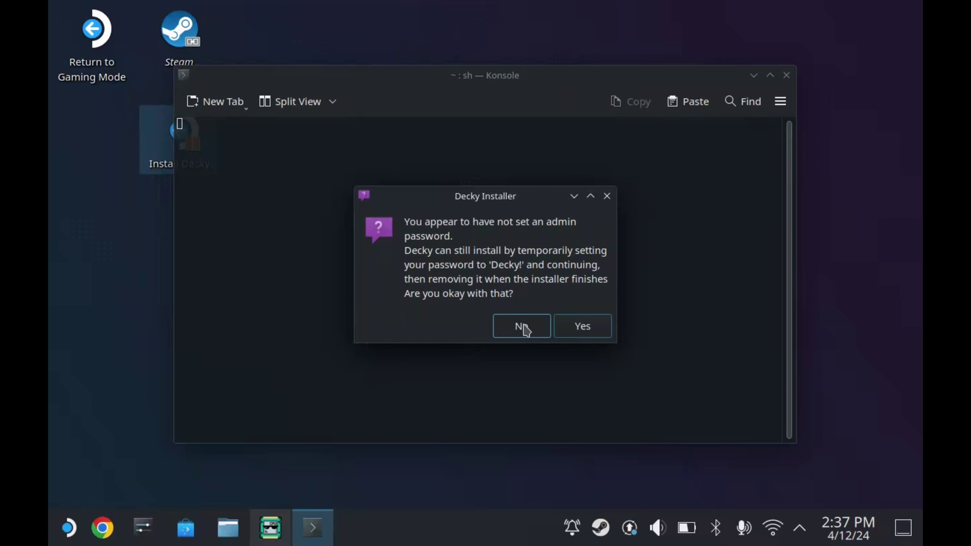
{"action": "left_click", "coordinate": [576, 326]}
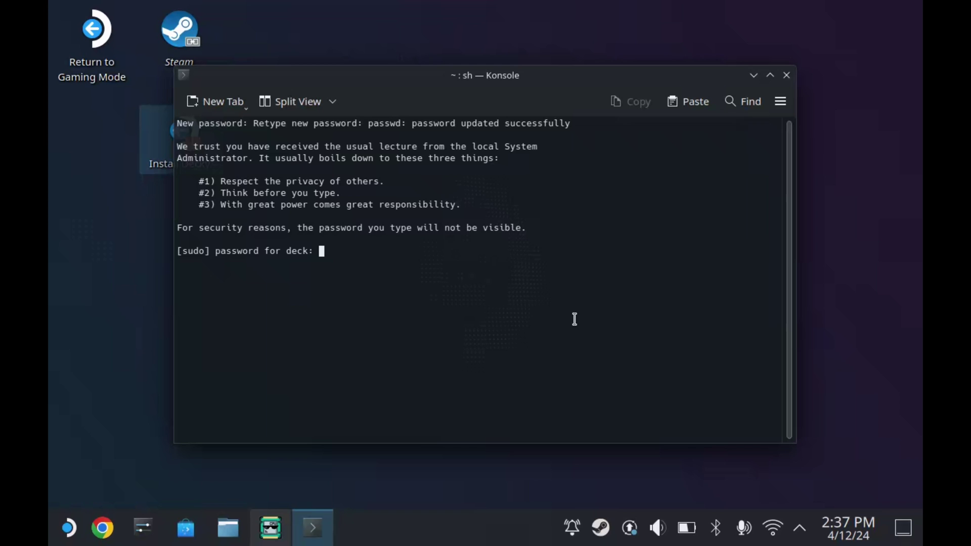
{"action": "left_click", "coordinate": [580, 318]}
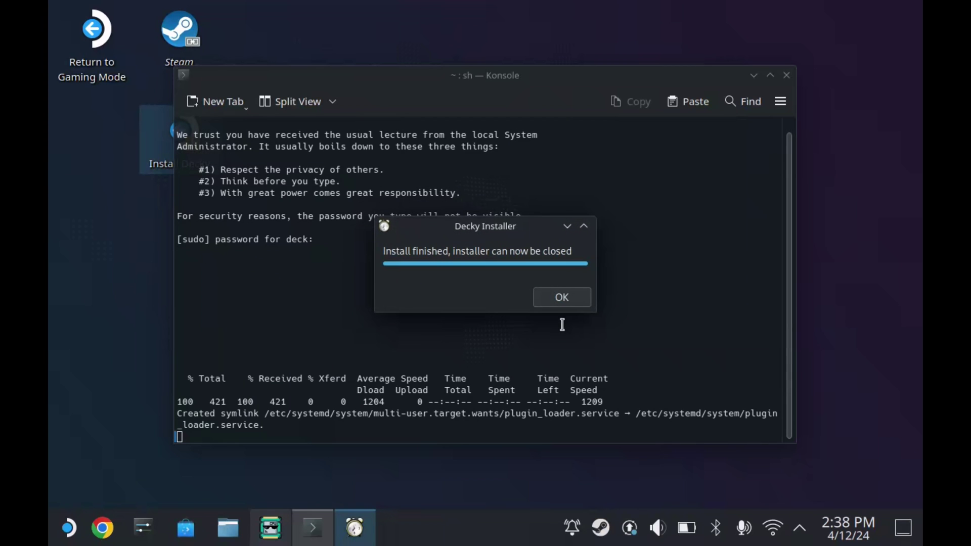
{"action": "left_click", "coordinate": [566, 299]}
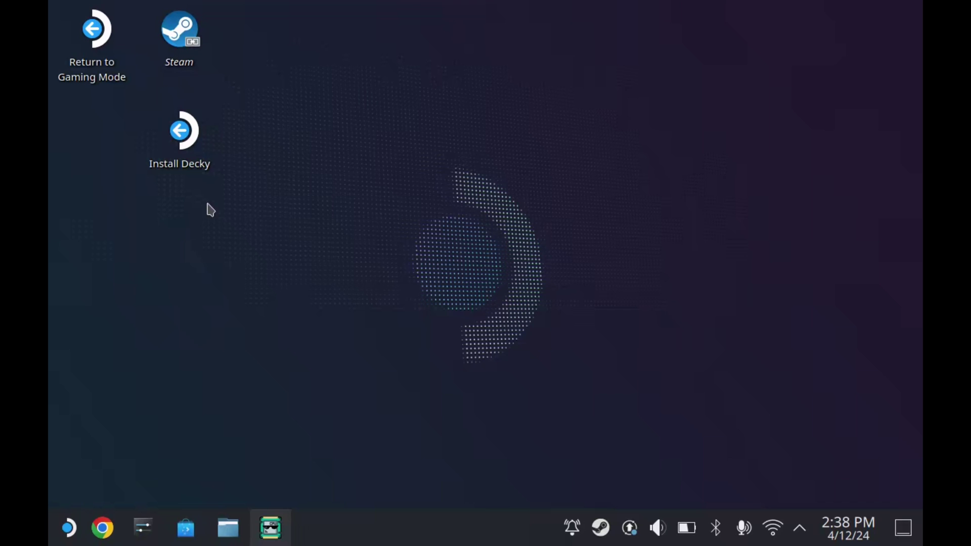
Launch Heroic Games Launcher from the application launcher and dismiss its changelog
{"action": "key", "text": "super"}
{"action": "left_click", "coordinate": [171, 263]}
{"action": "left_click", "coordinate": [293, 178]}
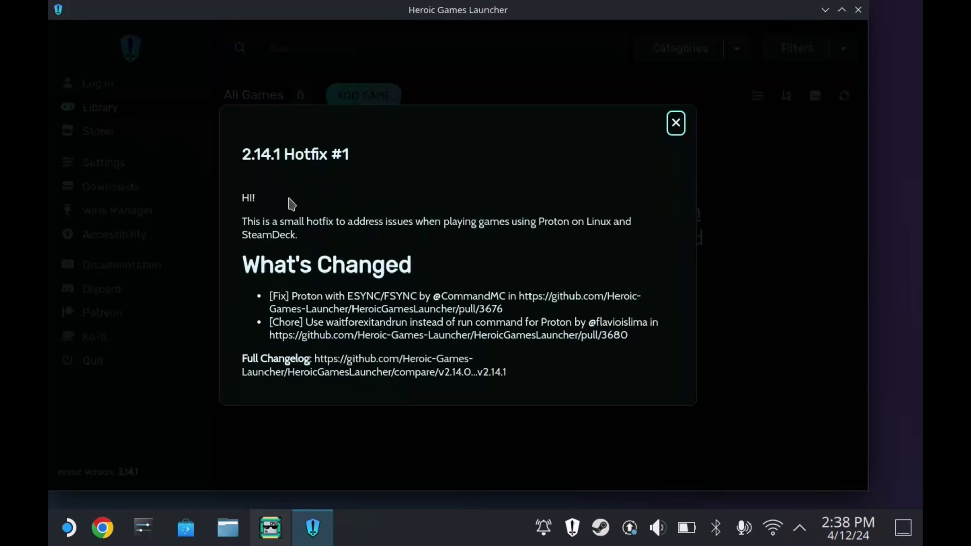
{"action": "left_click", "coordinate": [675, 124]}
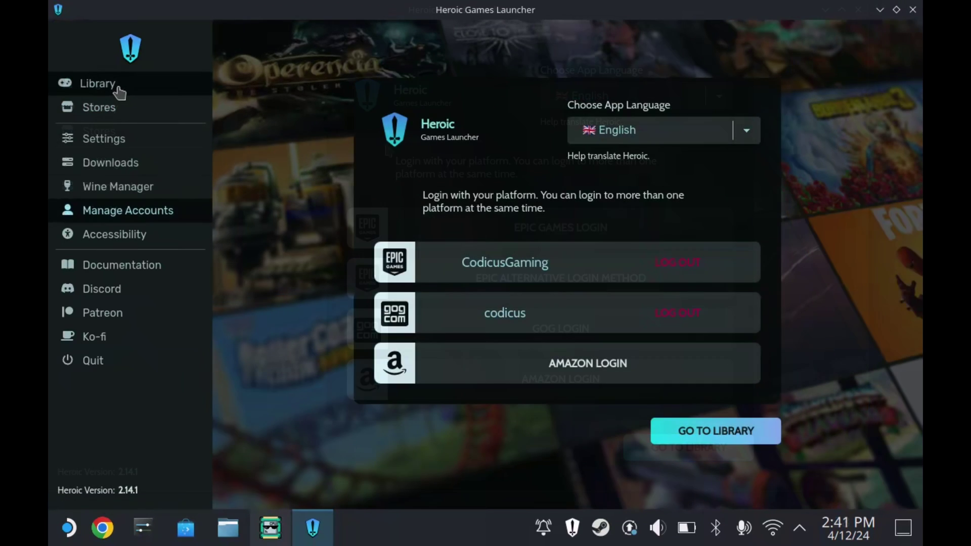
Examine the Heroic game library, including its store and platform filters
{"action": "left_click", "coordinate": [117, 87]}
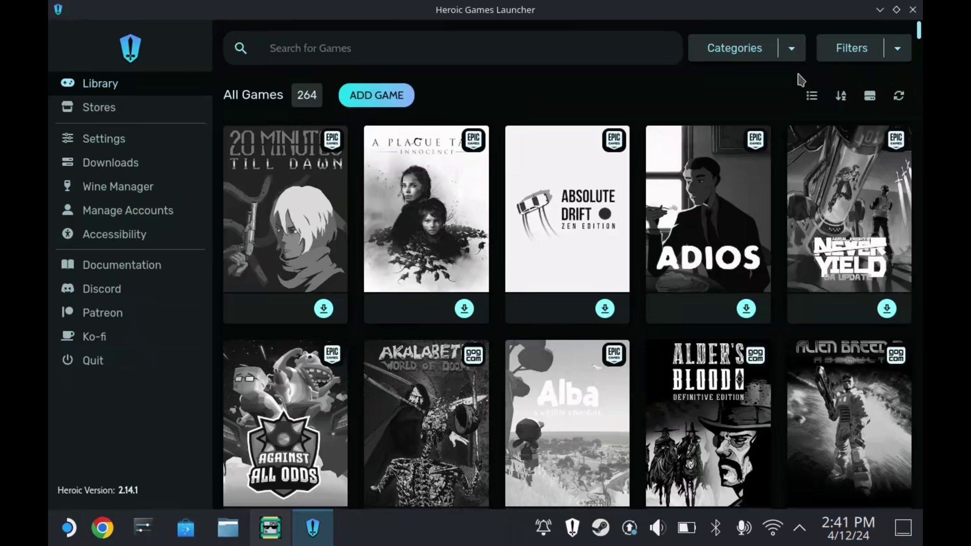
{"action": "left_click", "coordinate": [858, 59]}
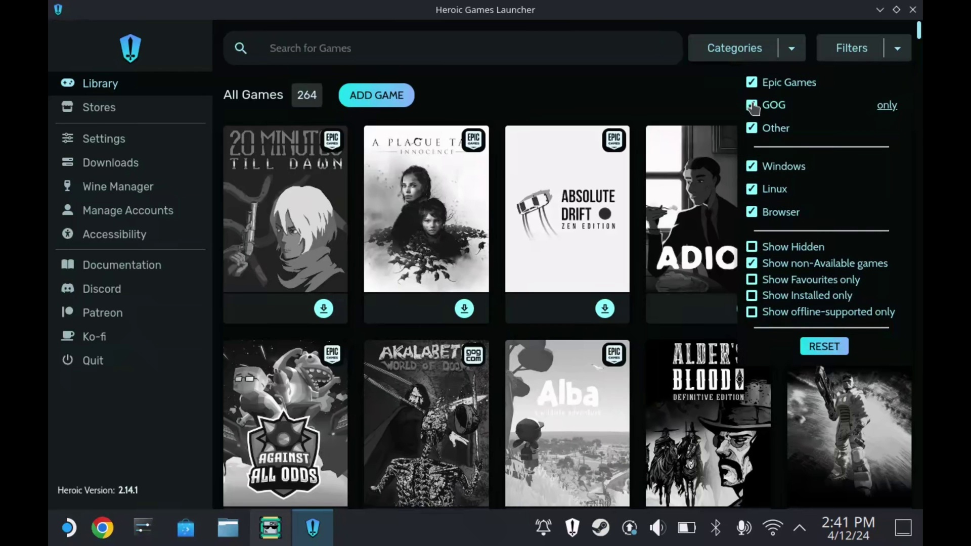
{"action": "left_click", "coordinate": [731, 99]}
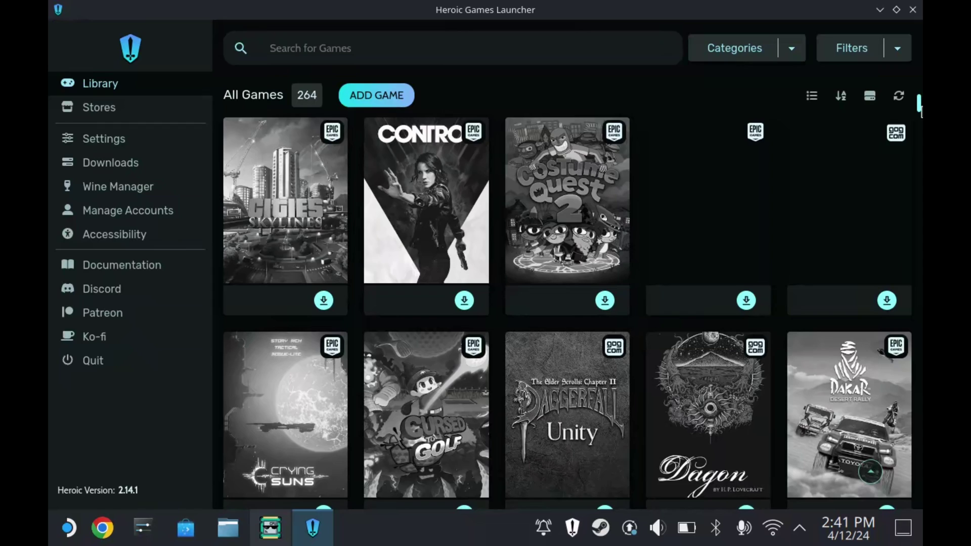
{"action": "left_click_drag", "start_coordinate": [920, 111], "coordinate": [916, 228]}
{"action": "left_click_drag", "start_coordinate": [920, 227], "coordinate": [902, 325]}
{"action": "left_click_drag", "start_coordinate": [921, 324], "coordinate": [921, 10]}
Open Heroic's global settings and select the Cyberspace Oasis theme
{"action": "left_click", "coordinate": [104, 139]}
{"action": "left_click", "coordinate": [572, 257]}
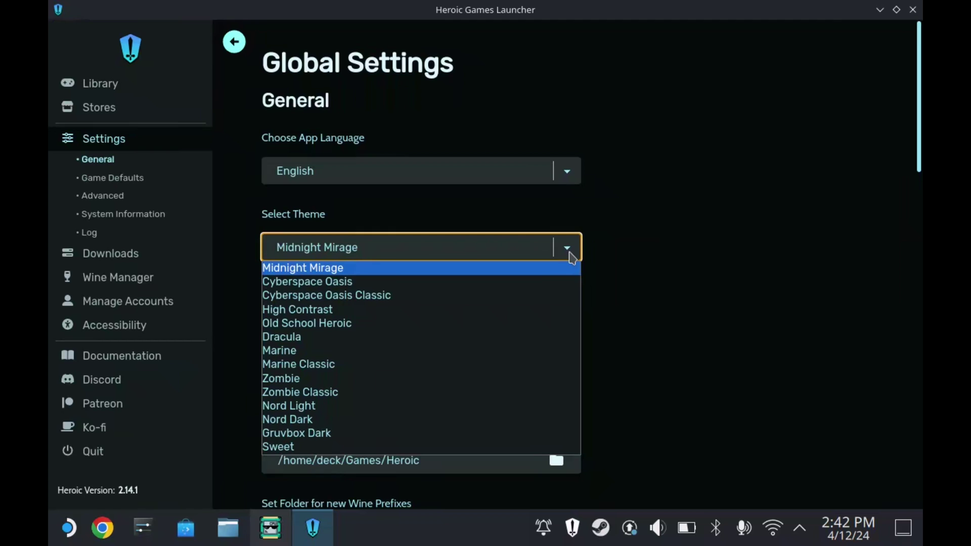
{"action": "left_click", "coordinate": [545, 284]}
Examine the rest of Heroic's general settings and quit the launcher
{"action": "scroll", "coordinate": [920, 183], "scroll_direction": "down", "scroll_amount": 3}
{"action": "left_click_drag", "start_coordinate": [920, 153], "coordinate": [904, 278]}
{"action": "left_click", "coordinate": [389, 333]}
{"action": "scroll", "coordinate": [917, 334], "scroll_direction": "down", "scroll_amount": 3}
{"action": "left_click_drag", "start_coordinate": [917, 333], "coordinate": [705, 396]}
{"action": "key", "text": "ctrl+q"}
Add a ProtonUp-Qt shortcut to the desktop from the application launcher
{"action": "left_click", "coordinate": [69, 528]}
{"action": "mouse_move", "coordinate": [181, 321]}
{"action": "mouse_move", "coordinate": [187, 258]}
{"action": "right_click", "coordinate": [358, 210]}
{"action": "left_click", "coordinate": [383, 217]}
Add a Protontricks shortcut to the desktop from the application launcher
{"action": "left_click", "coordinate": [76, 493]}
{"action": "mouse_move", "coordinate": [167, 200]}
{"action": "left_click_drag", "start_coordinate": [550, 194], "coordinate": [544, 392]}
{"action": "right_click", "coordinate": [405, 320]}
{"action": "left_click", "coordinate": [434, 340]}
{"action": "left_click", "coordinate": [651, 283]}
Try to launch Protontricks, and move the Protontricks and ProtonUp-Qt shortcuts to the desktop's lower-right corner
{"action": "double_click", "coordinate": [352, 45]}
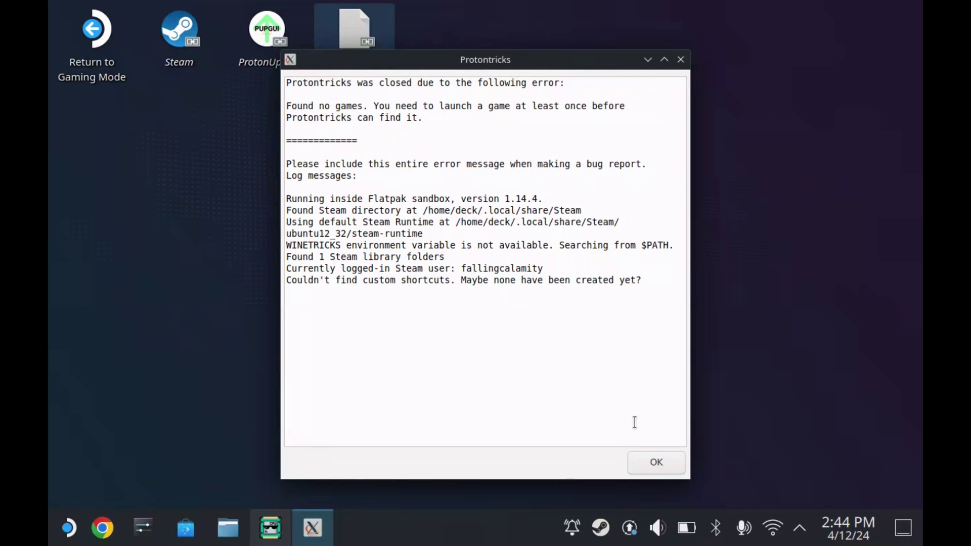
{"action": "left_click", "coordinate": [640, 462]}
{"action": "left_click_drag", "start_coordinate": [339, 68], "coordinate": [862, 498]}
{"action": "left_click_drag", "start_coordinate": [253, 45], "coordinate": [757, 475]}
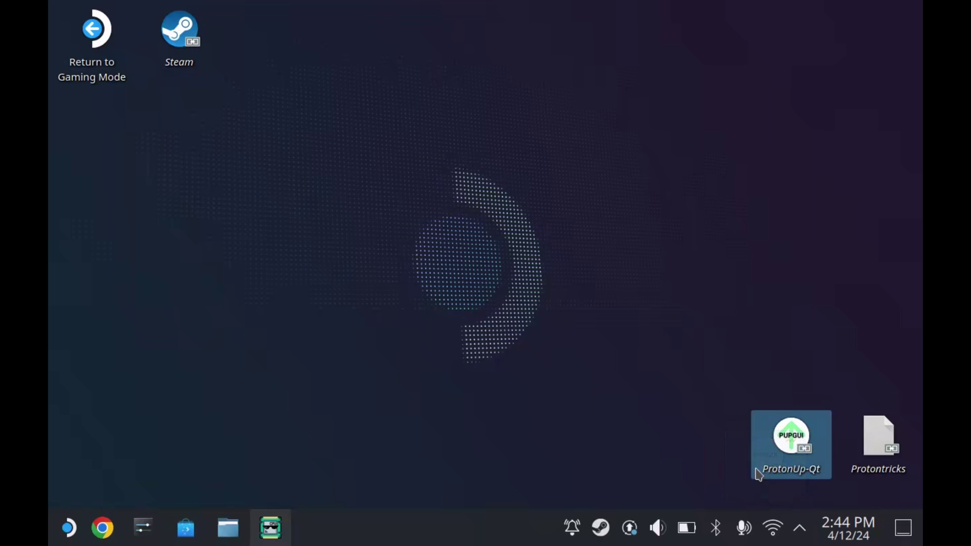
Launch ProtonUp-Qt, install the GE-Proton9-2 compatibility tool for Steam, and close it
{"action": "left_click", "coordinate": [785, 452]}
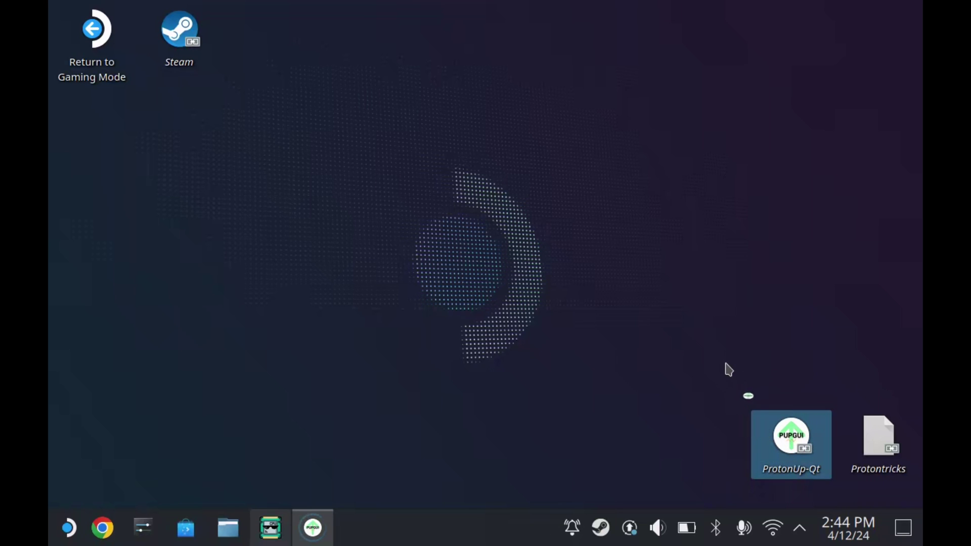
{"action": "left_click", "coordinate": [383, 338]}
{"action": "left_click", "coordinate": [450, 193]}
{"action": "mouse_move", "coordinate": [578, 221]}
{"action": "left_mouse_down"}
{"action": "mouse_move", "coordinate": [592, 289]}
{"action": "mouse_move", "coordinate": [586, 211]}
{"action": "left_mouse_up"}
{"action": "left_click", "coordinate": [491, 204]}
{"action": "left_click", "coordinate": [488, 295]}
{"action": "left_click", "coordinate": [387, 337]}
{"action": "left_click", "coordinate": [492, 298]}
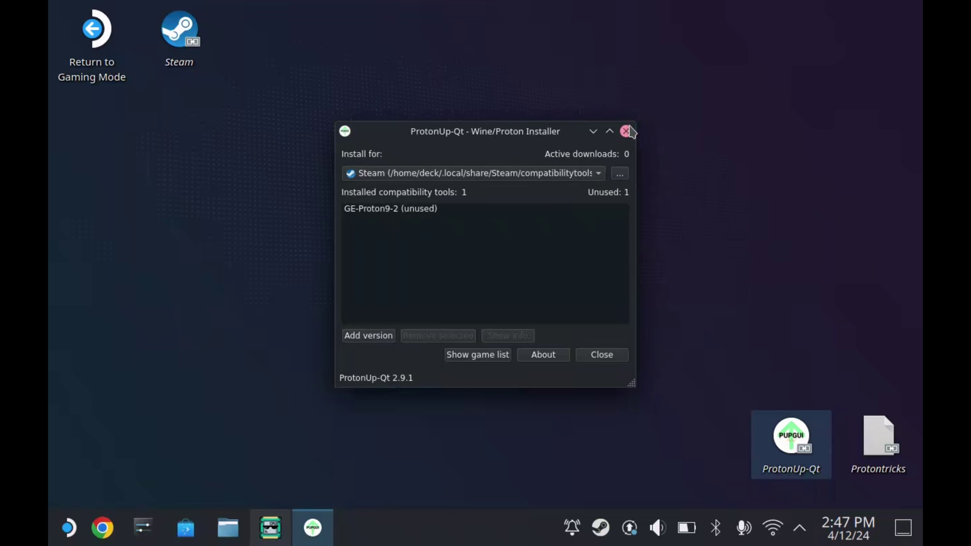
{"action": "left_click", "coordinate": [628, 130]}
Search Discover for "chiaki4deck" and install it
{"action": "left_click", "coordinate": [283, 541]}
{"action": "key", "text": "BackSpace"}
{"action": "key", "text": "BackSpace"}
{"action": "key", "text": "BackSpace"}
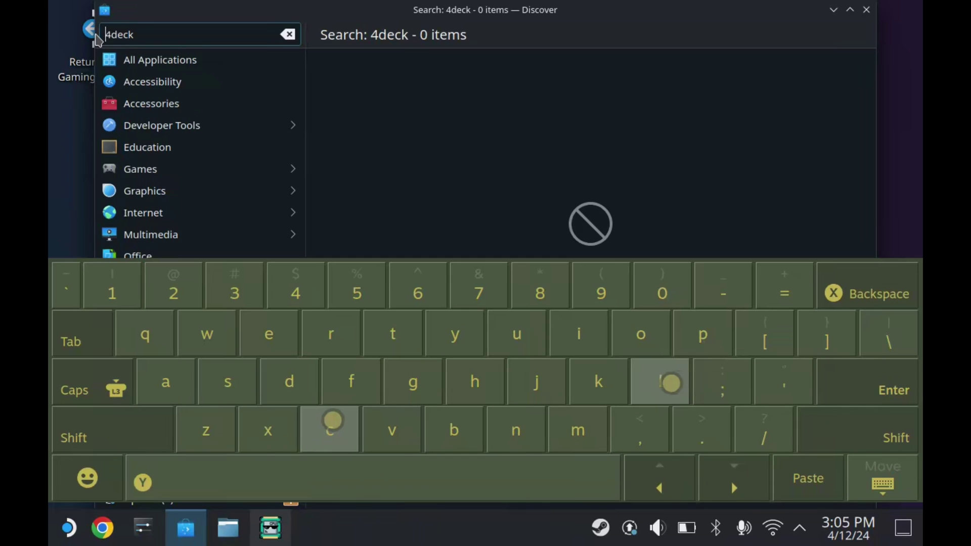
{"action": "type", "text": "chiaki"}
{"action": "key", "text": "Escape"}
{"action": "left_click", "coordinate": [831, 126]}
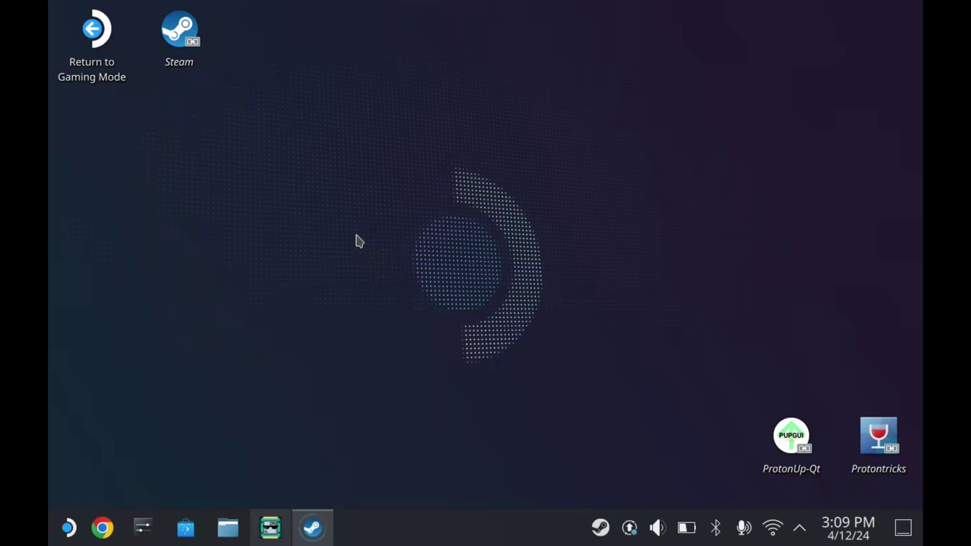
Examine the application launcher's categories, including the System applications and the list of all applications
{"action": "left_click", "coordinate": [68, 527]}
{"action": "mouse_move", "coordinate": [117, 428]}
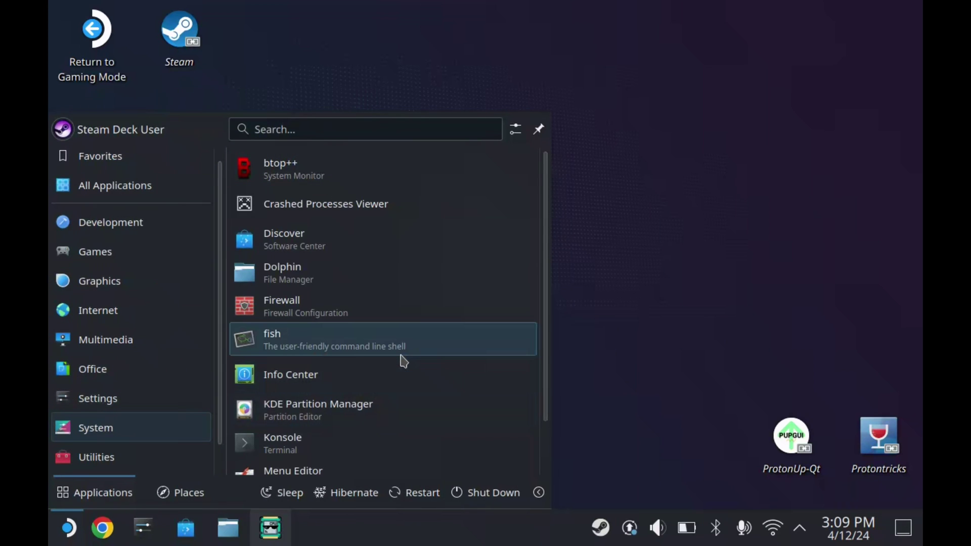
{"action": "scroll", "coordinate": [405, 363], "scroll_direction": "down", "scroll_amount": 1}
{"action": "left_click_drag", "start_coordinate": [544, 371], "coordinate": [544, 306]}
{"action": "mouse_move", "coordinate": [96, 406]}
{"action": "mouse_move", "coordinate": [104, 309]}
{"action": "mouse_move", "coordinate": [121, 250]}
{"action": "mouse_move", "coordinate": [122, 224]}
{"action": "mouse_move", "coordinate": [129, 190]}
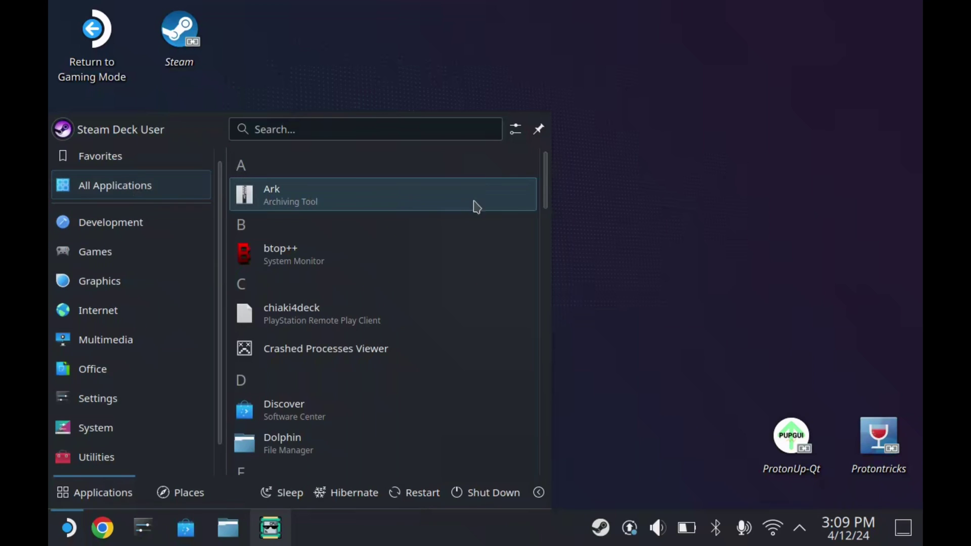
Find the wanted program in the list of all applications and add it to Steam
{"action": "scroll", "coordinate": [549, 202], "scroll_direction": "down", "scroll_amount": 2}
{"action": "left_click_drag", "start_coordinate": [550, 207], "coordinate": [533, 357]}
{"action": "right_click", "coordinate": [307, 386]}
{"action": "left_click", "coordinate": [387, 453]}
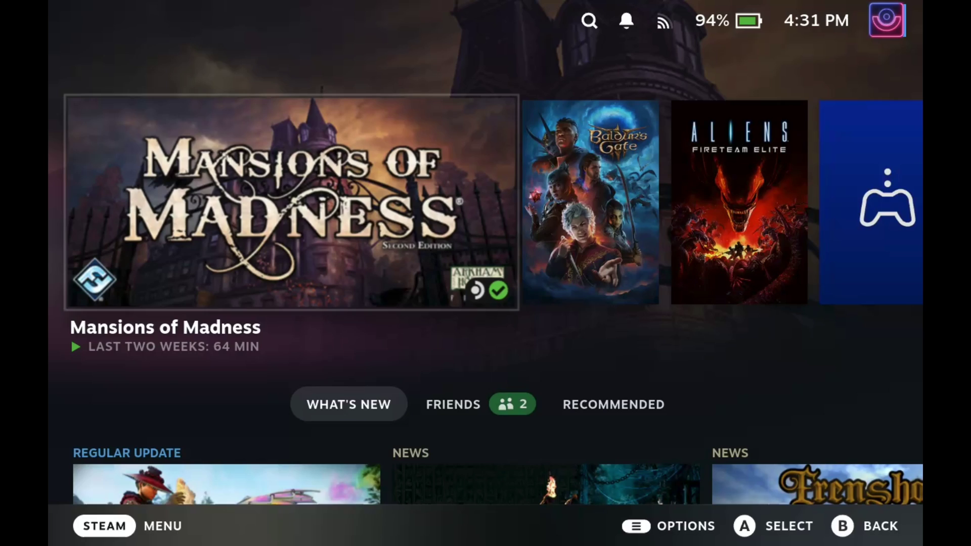
Open the quick access menu in Gaming Mode, leave Decky Recorder, and look through the installed Decky plugins
{"action": "key", "text": "ctrl+2"}
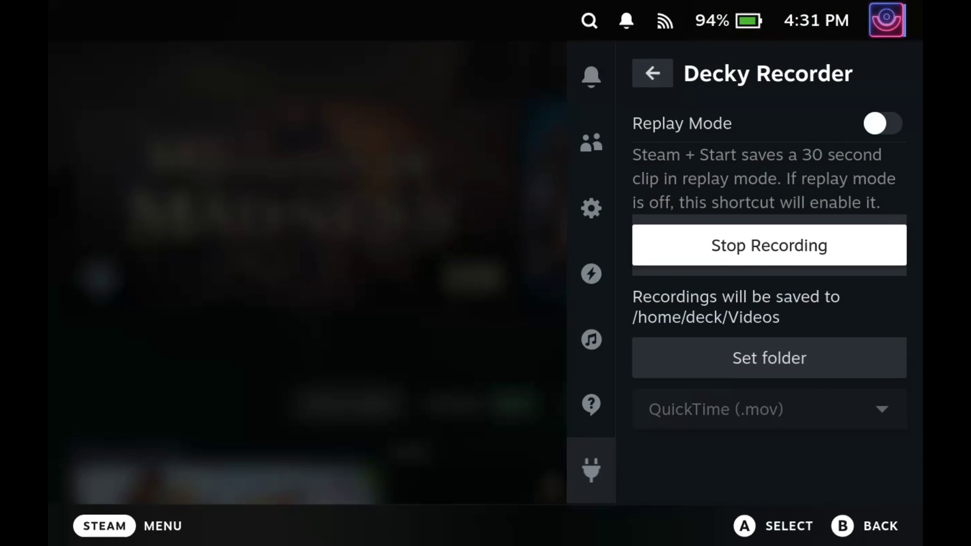
{"action": "key", "text": "Up"}
{"action": "key", "text": "Up"}
{"action": "key", "text": "Return"}
{"action": "key", "text": "Down"}
{"action": "key", "text": "Return"}
{"action": "key", "text": "Return"}
{"action": "key", "text": "Down"}
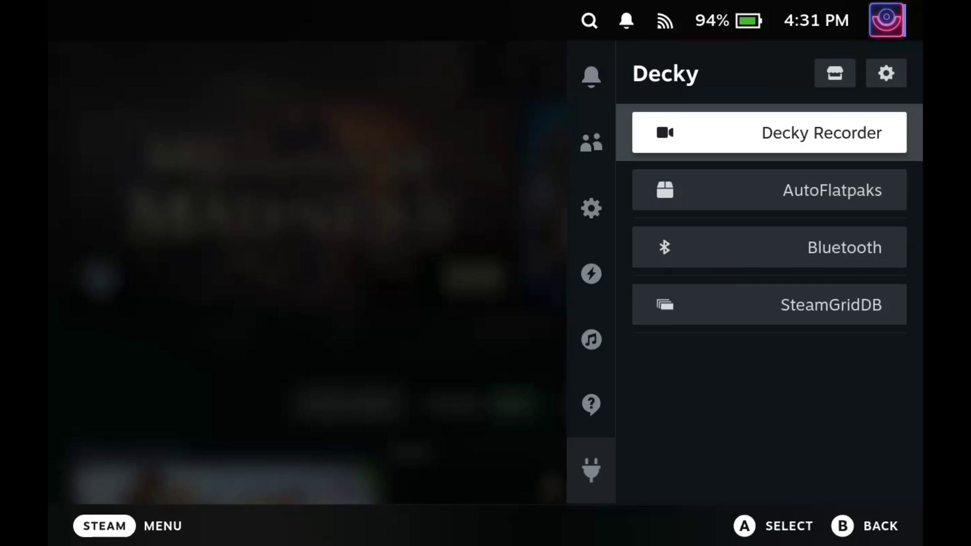
{"action": "key", "text": "Down"}
{"action": "key", "text": "Down"}
{"action": "key", "text": "Down"}
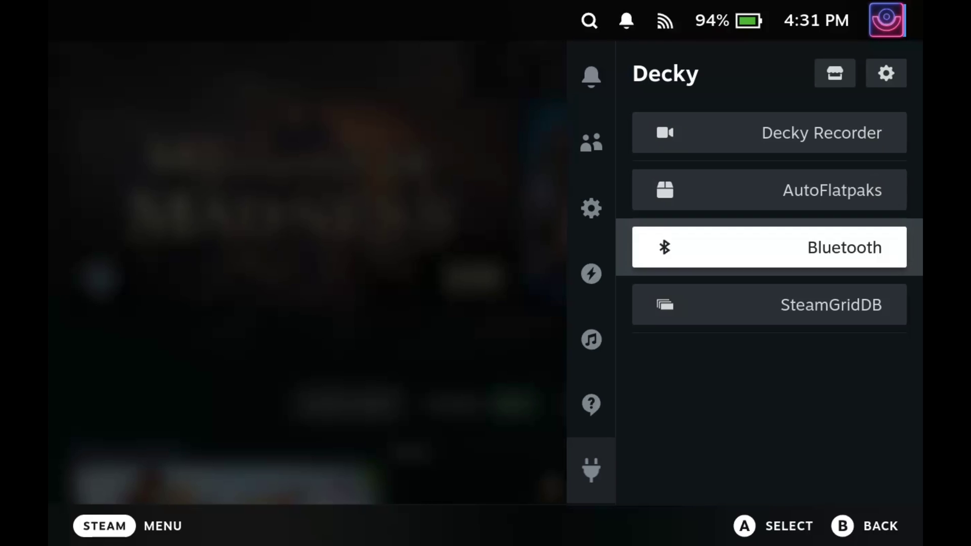
Open the Decky store and browse the alphabetical list of available plugins
{"action": "key", "text": "Up"}
{"action": "key", "text": "Up"}
{"action": "key", "text": "Up"}
{"action": "key", "text": "Up"}
{"action": "key", "text": "Return"}
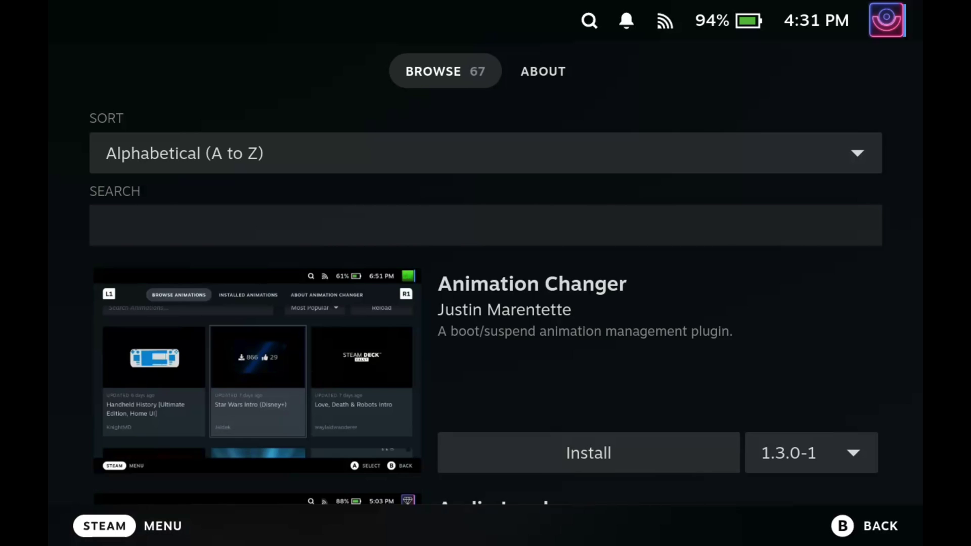
{"action": "key", "text": "Down"}
{"action": "key", "text": "Down"}
{"action": "key", "text": "Down"}
{"action": "key", "text": "Down"}
{"action": "key", "text": "Down"}
{"action": "key", "text": "Down"}
{"action": "key", "text": "Down"}
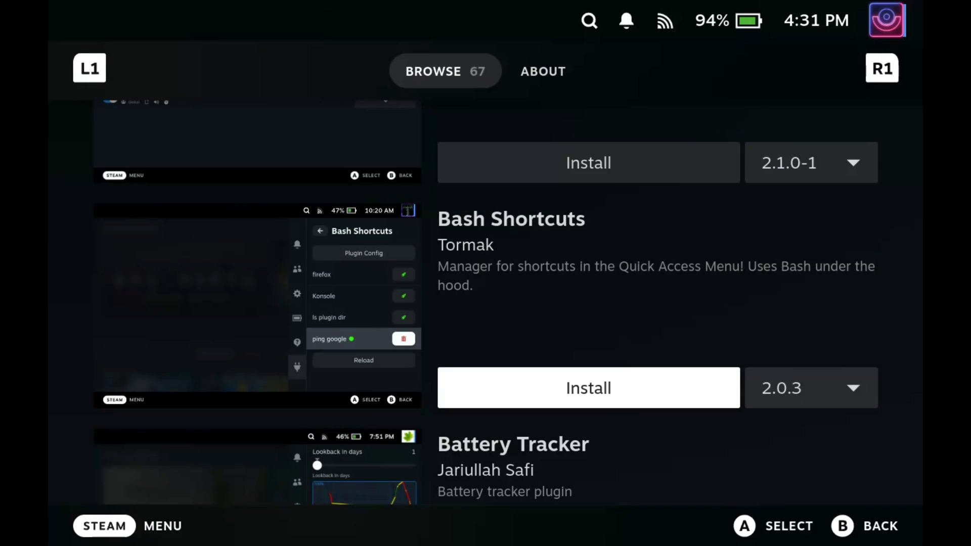
Leave the Decky store and reopen the Decky plugin menu in quick access
{"action": "left_click", "coordinate": [445, 71]}
{"action": "key", "text": "Escape"}
{"action": "key", "text": "ctrl+2"}
{"action": "key", "text": "Right"}
{"action": "key", "text": "Down"}
{"action": "key", "text": "Return"}
{"action": "key", "text": "Escape"}
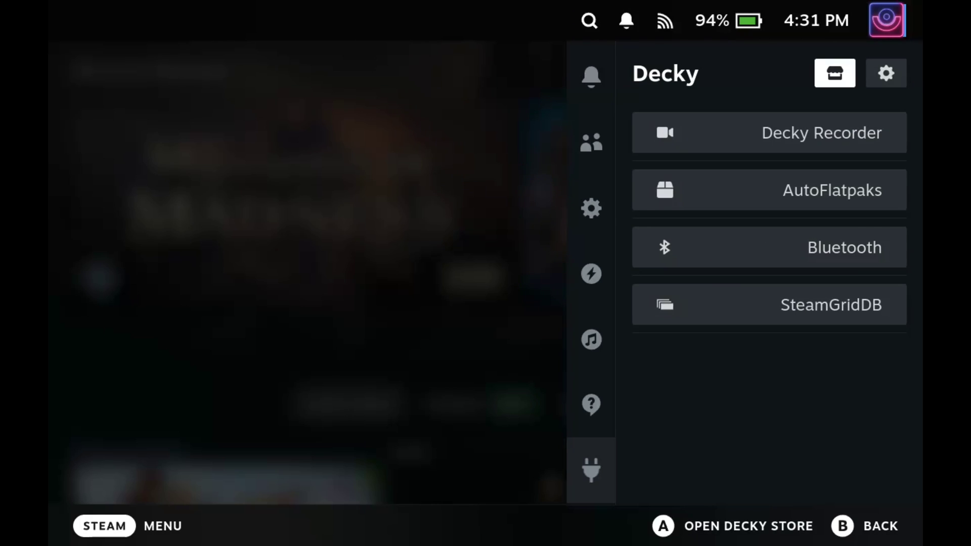